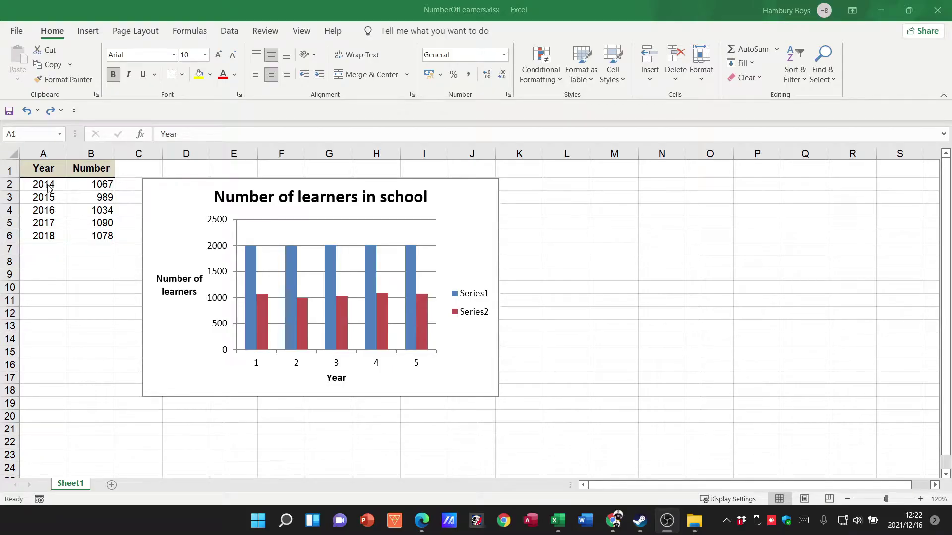
Step: Uncheck Series1 under Legend Entries so only Series2 bars remain, axis rescaled to 920–1100
drag(49, 185, 47, 236)
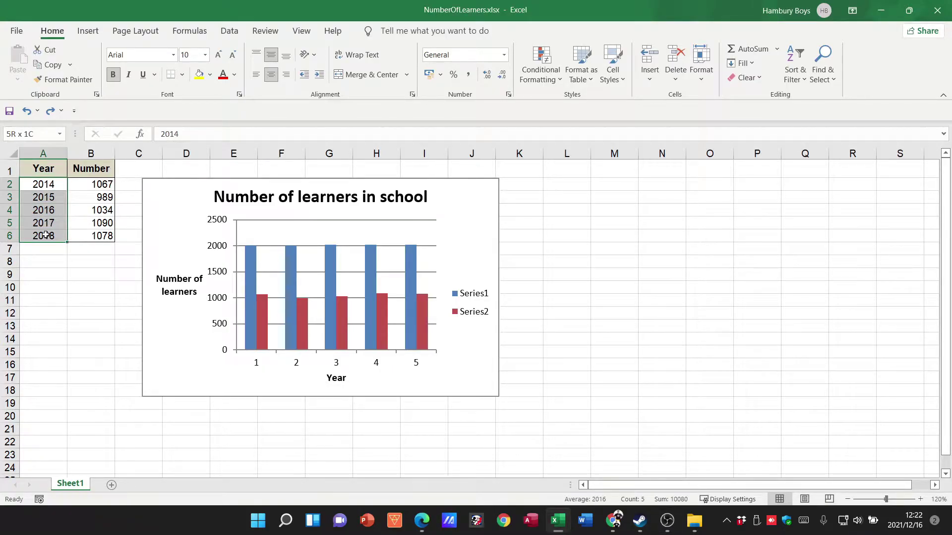
click(53, 265)
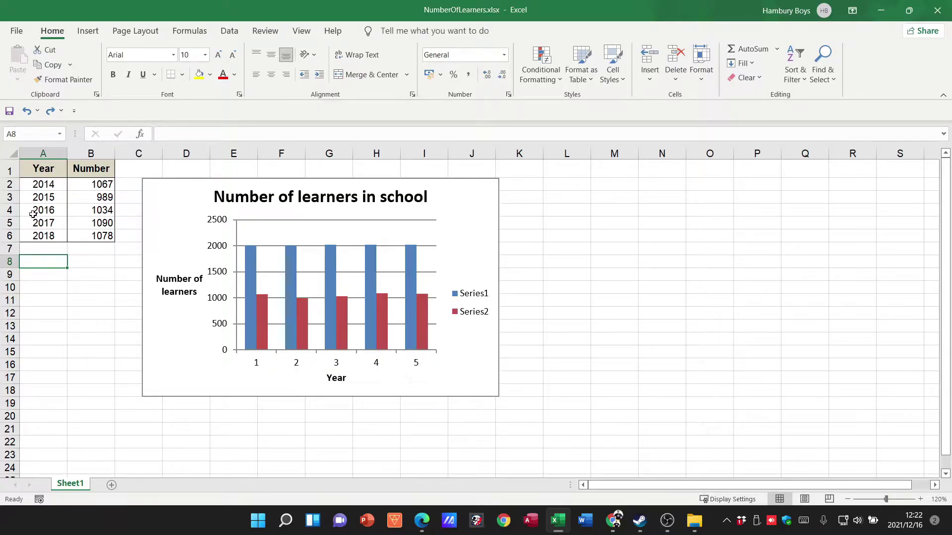
right_click(469, 199)
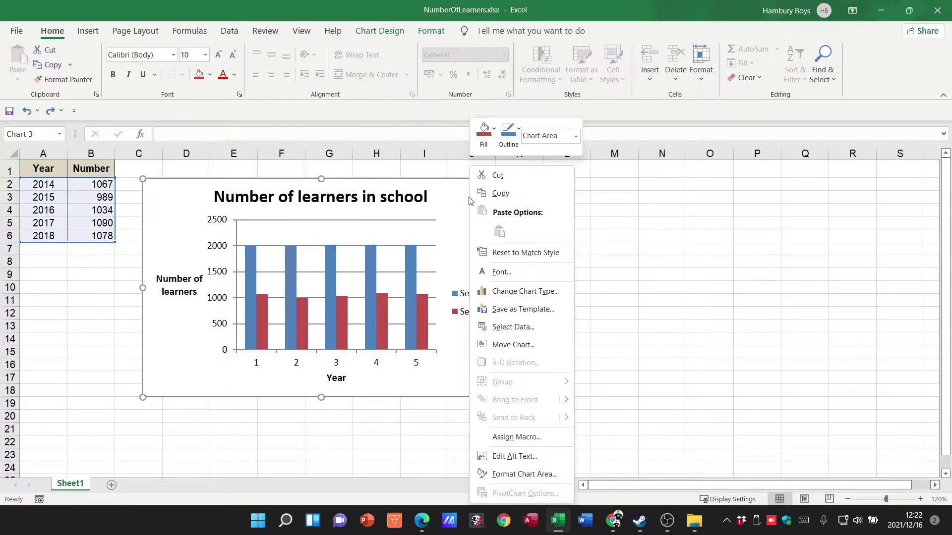
click(537, 328)
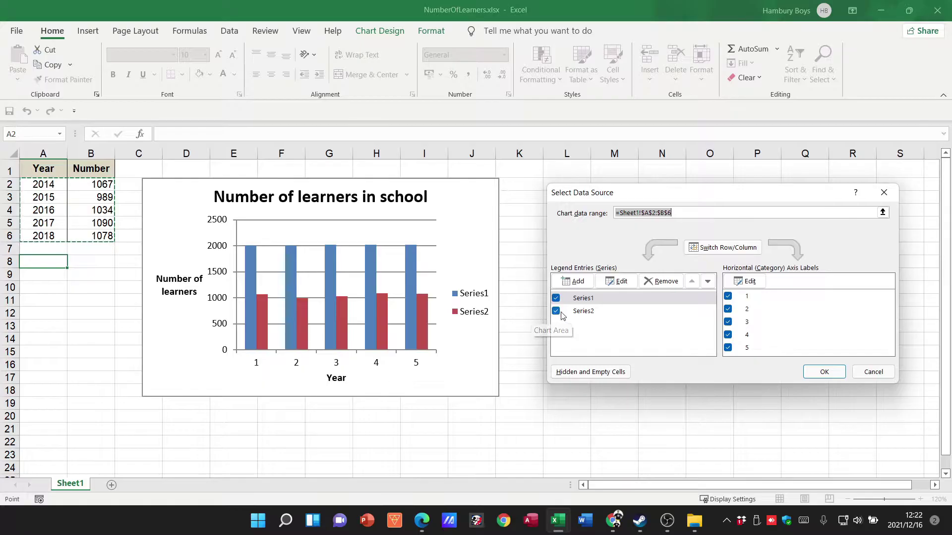
click(594, 317)
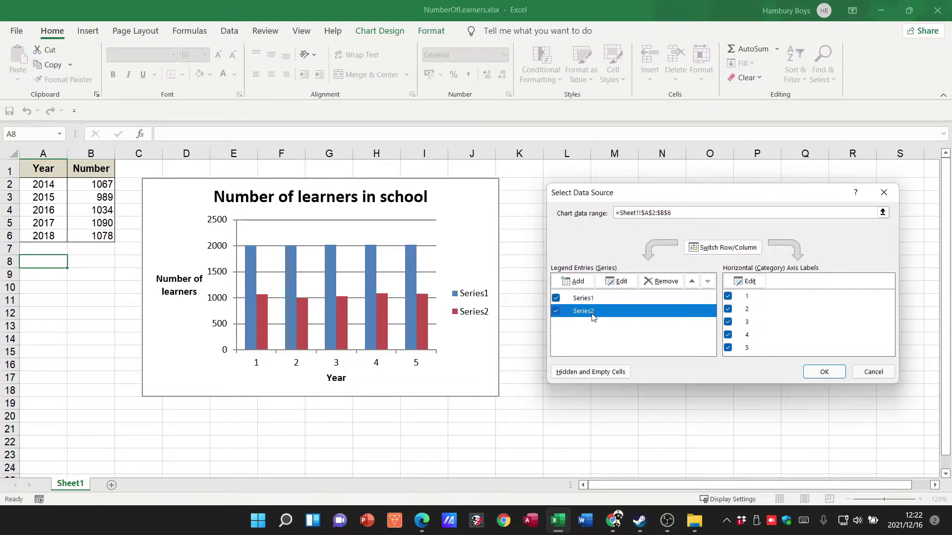
click(602, 297)
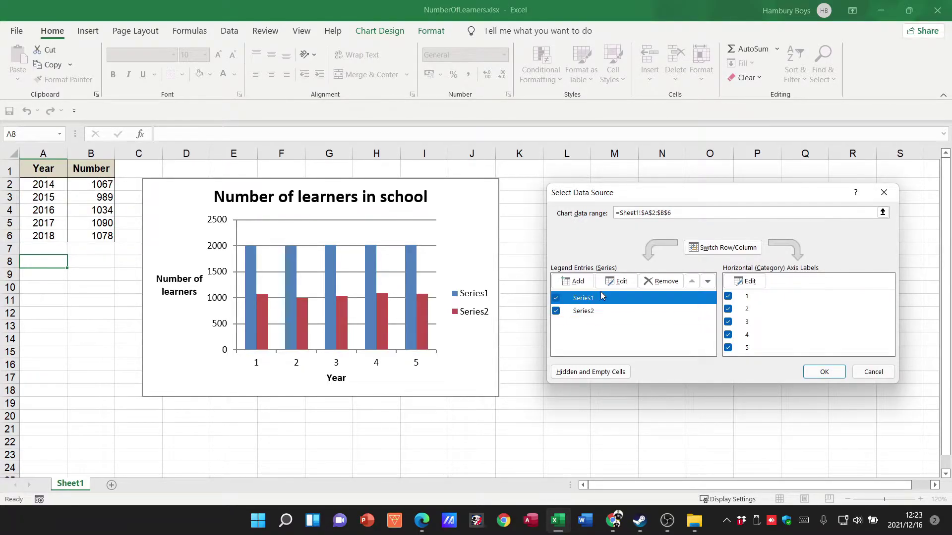
click(584, 311)
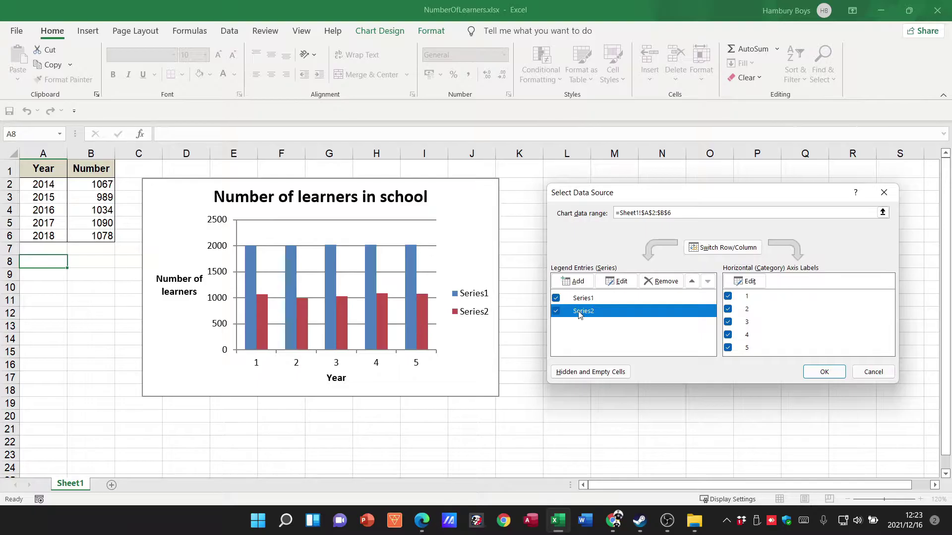
click(556, 298)
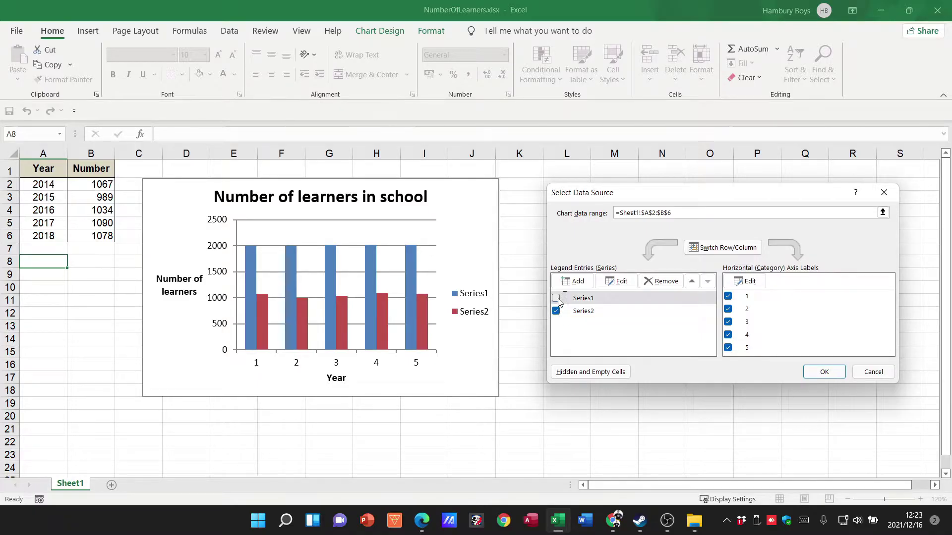
click(817, 372)
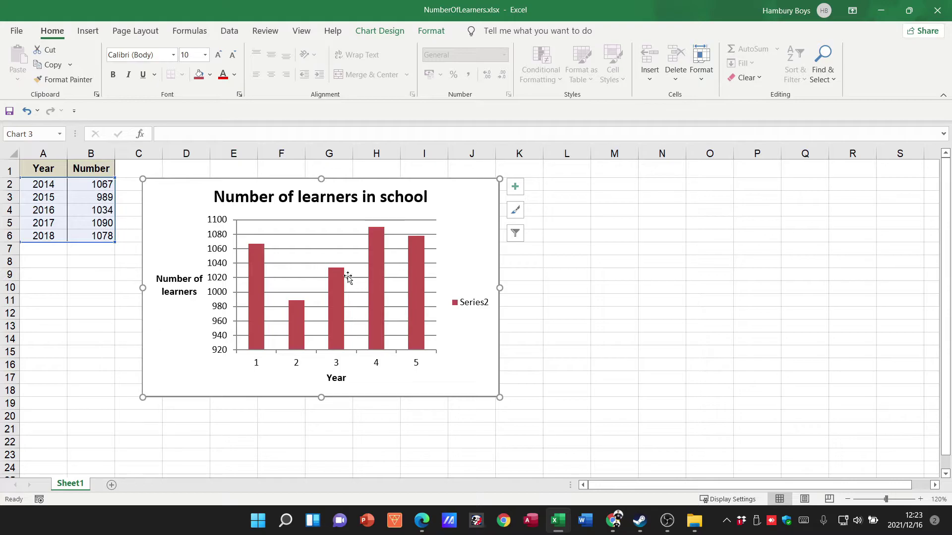
Step: Use the year cells A2:A6 as the chart's category axis labels
right_click(474, 191)
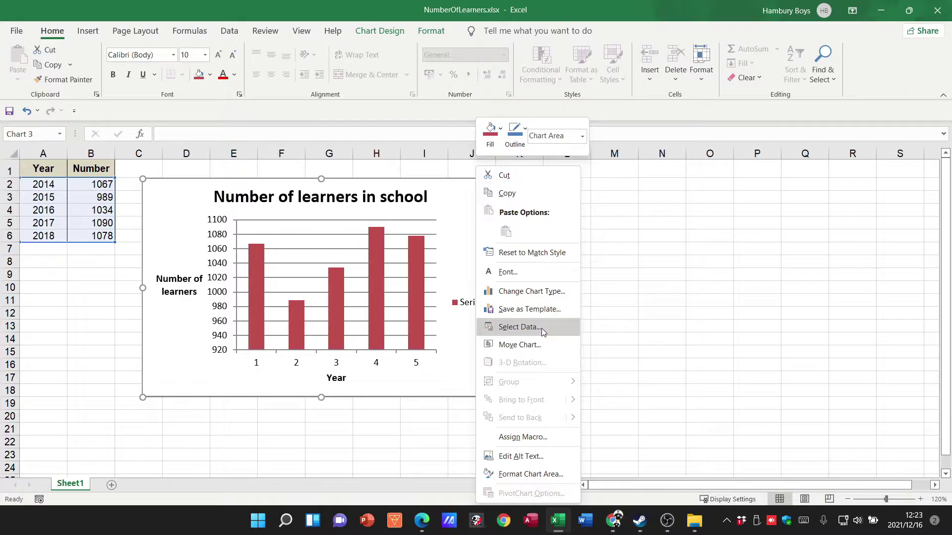
click(519, 327)
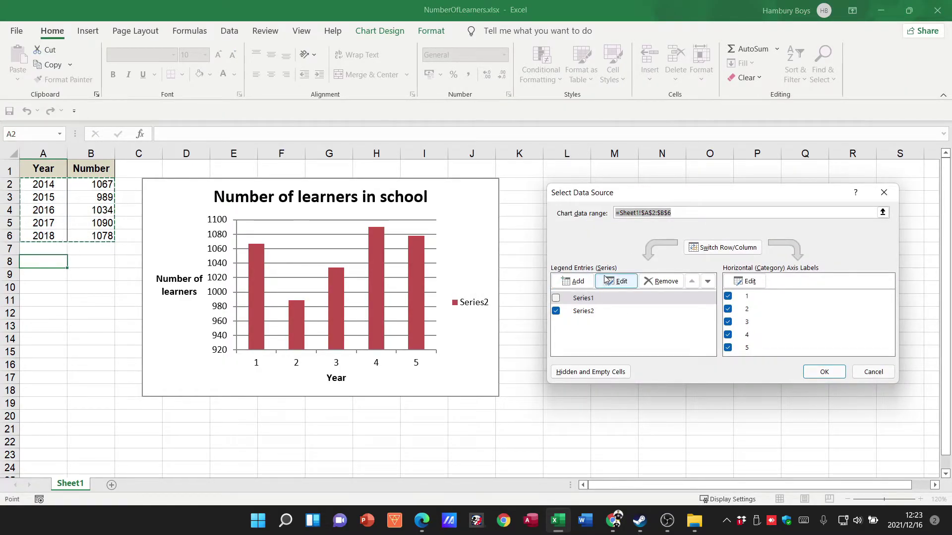
click(586, 311)
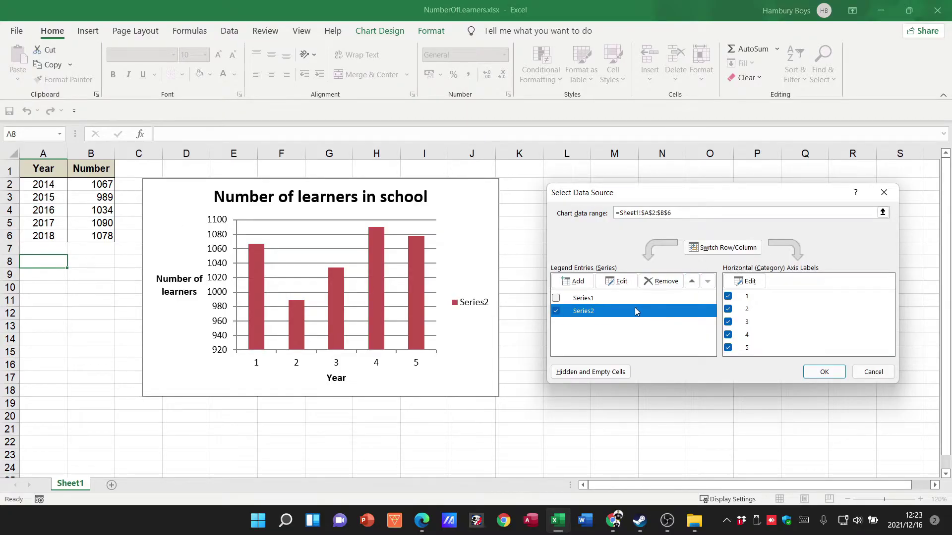
click(748, 282)
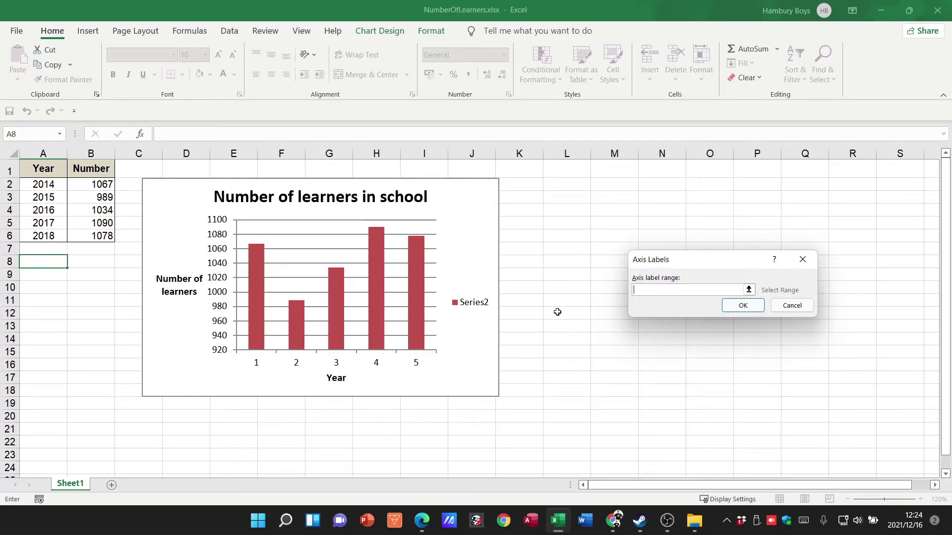
drag(41, 185, 45, 238)
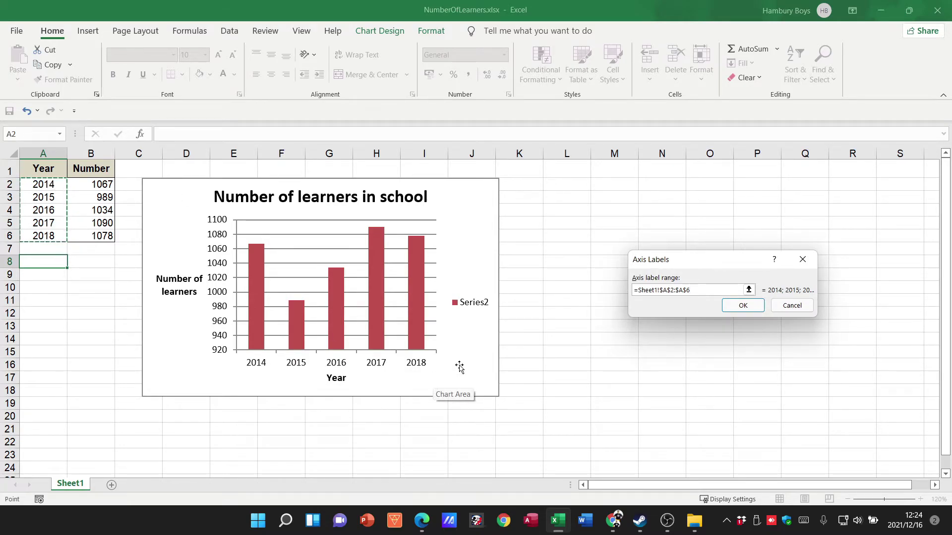
click(747, 310)
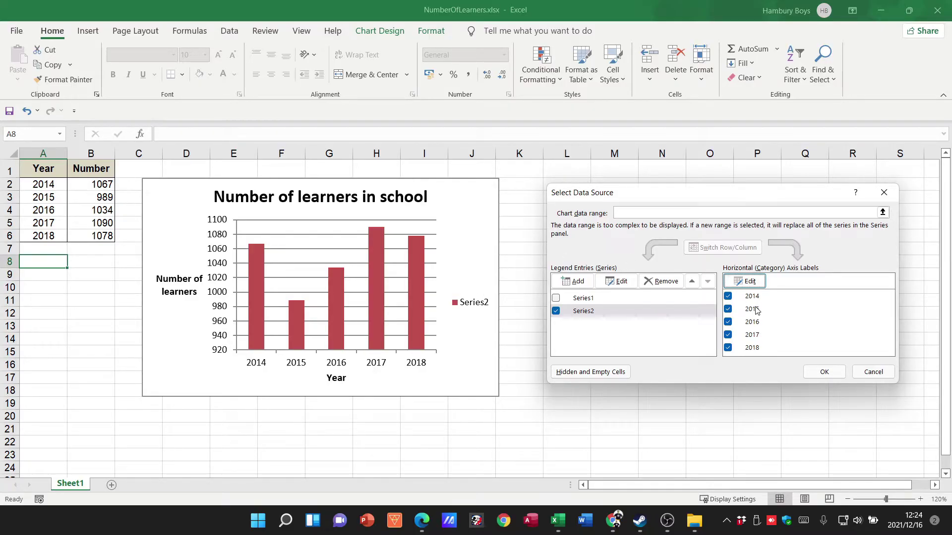
Step: Exclude the 2014 and 2016 categories, leaving bars for 2015, 2017 and 2018
click(728, 296)
click(728, 323)
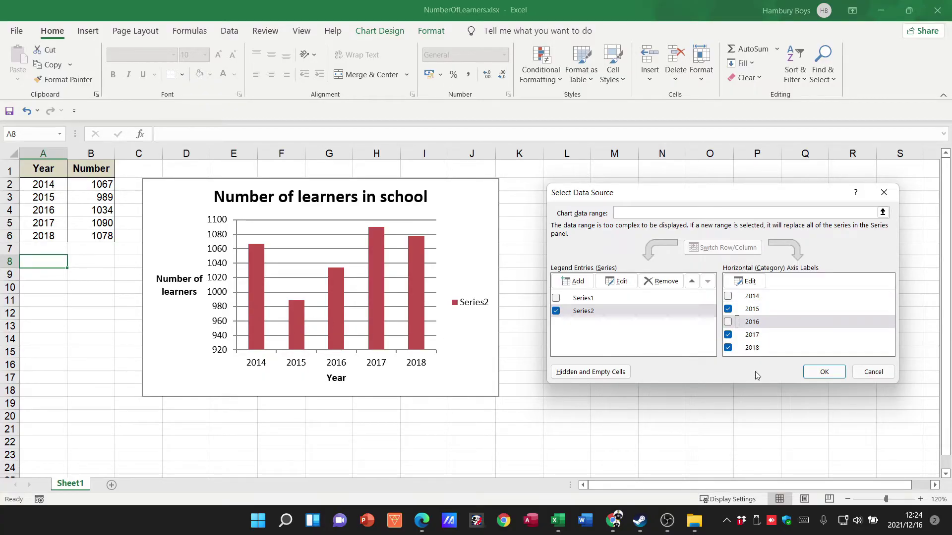
click(821, 372)
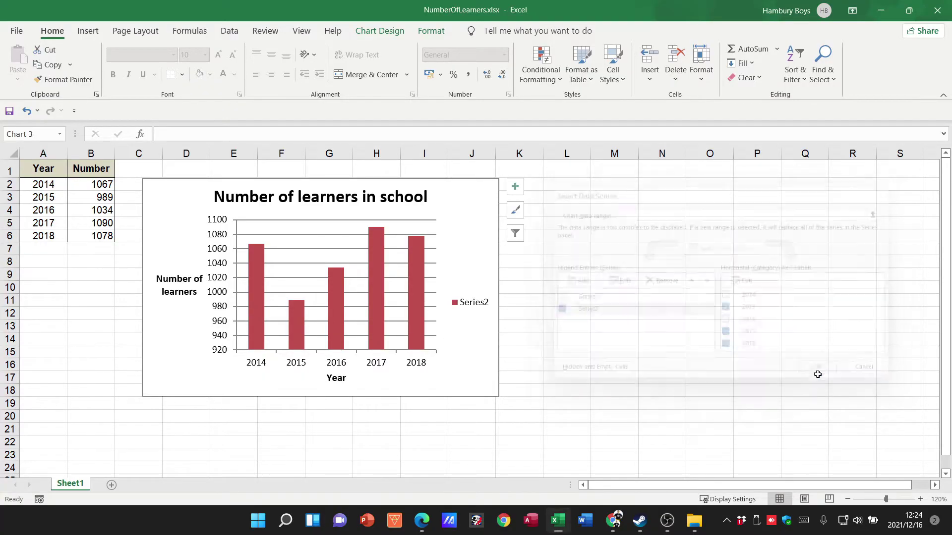
right_click(453, 199)
click(509, 326)
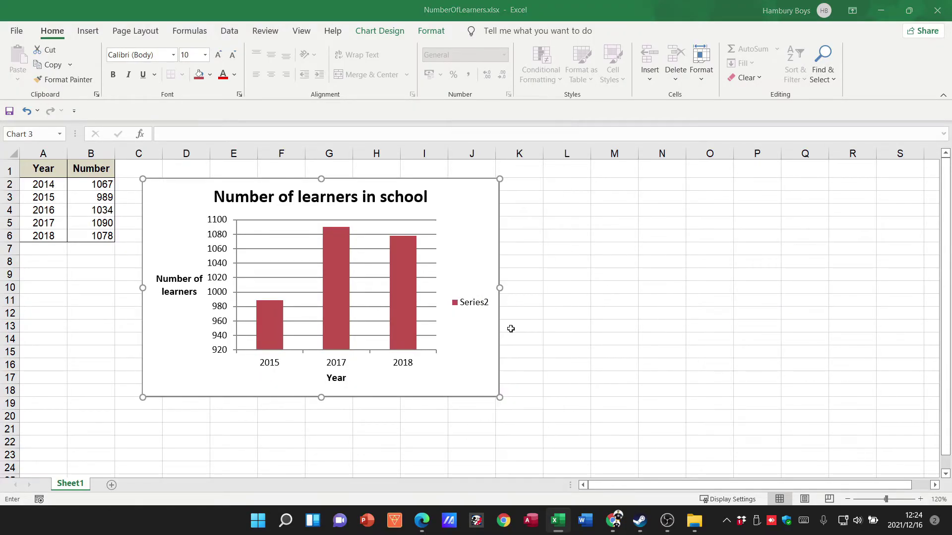
click(607, 313)
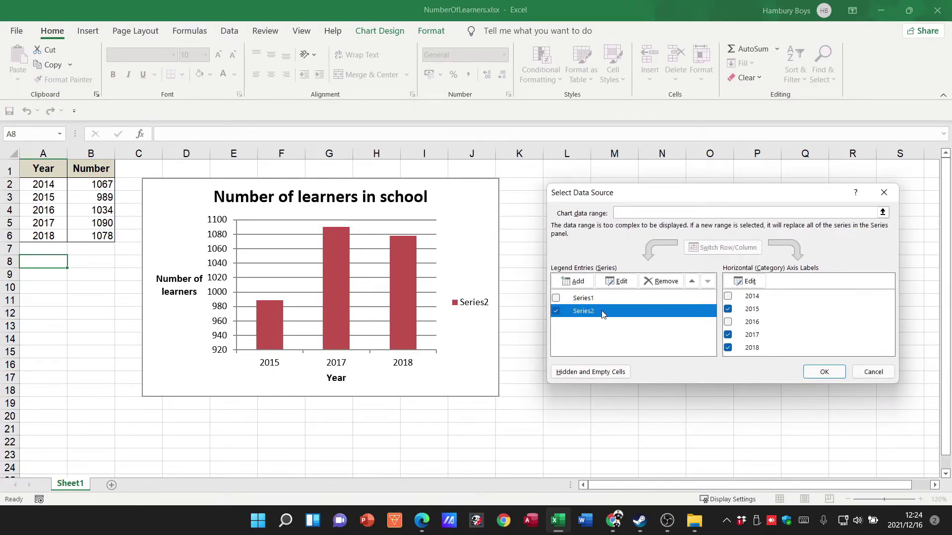
click(616, 281)
click(638, 276)
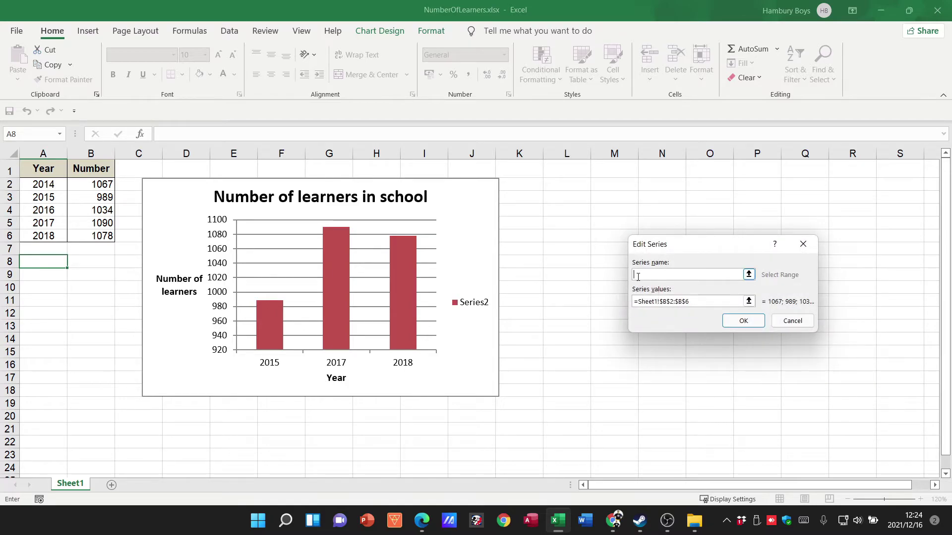
text(New Series)
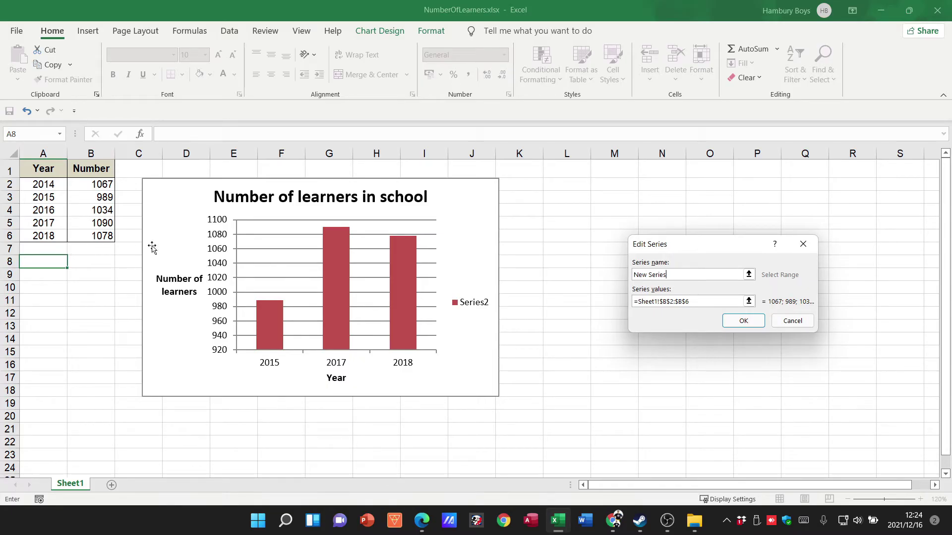
click(752, 323)
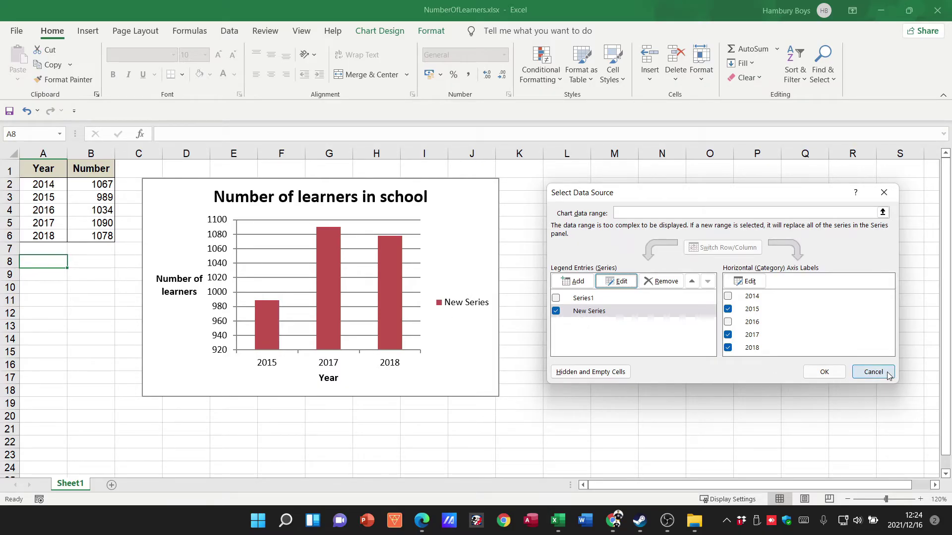
click(872, 373)
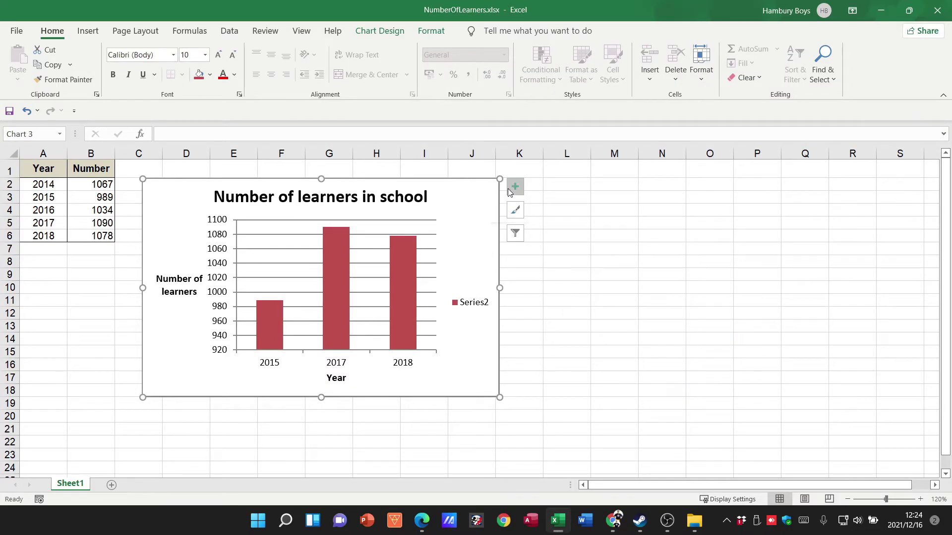
right_click(464, 227)
click(483, 268)
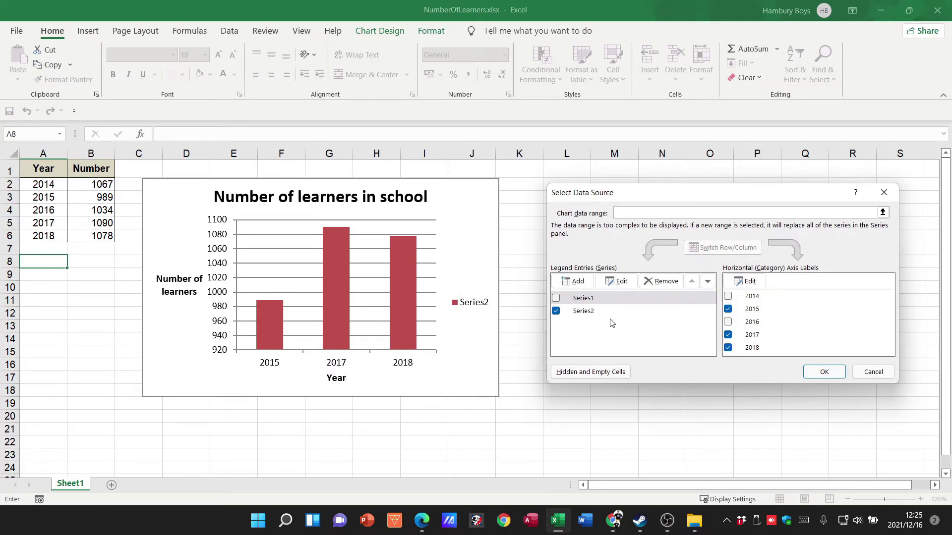
click(588, 310)
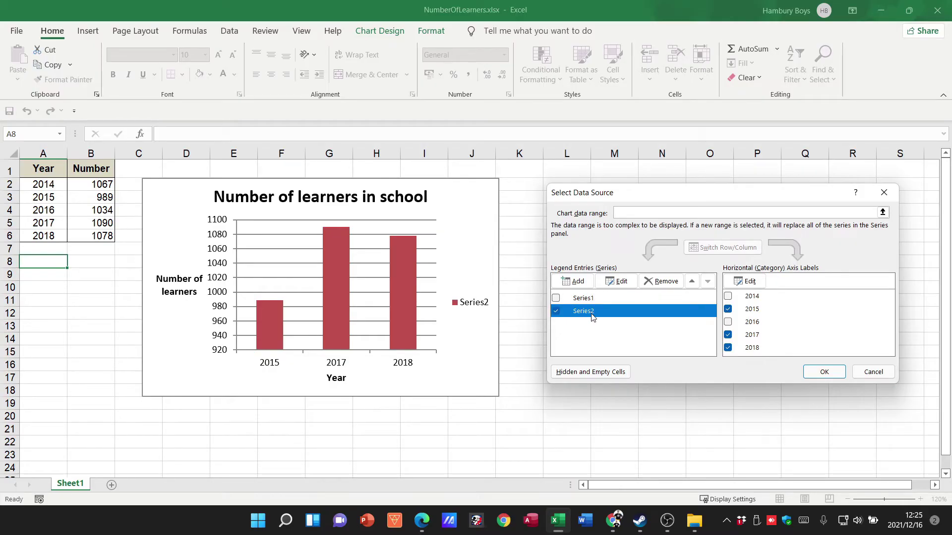
click(618, 281)
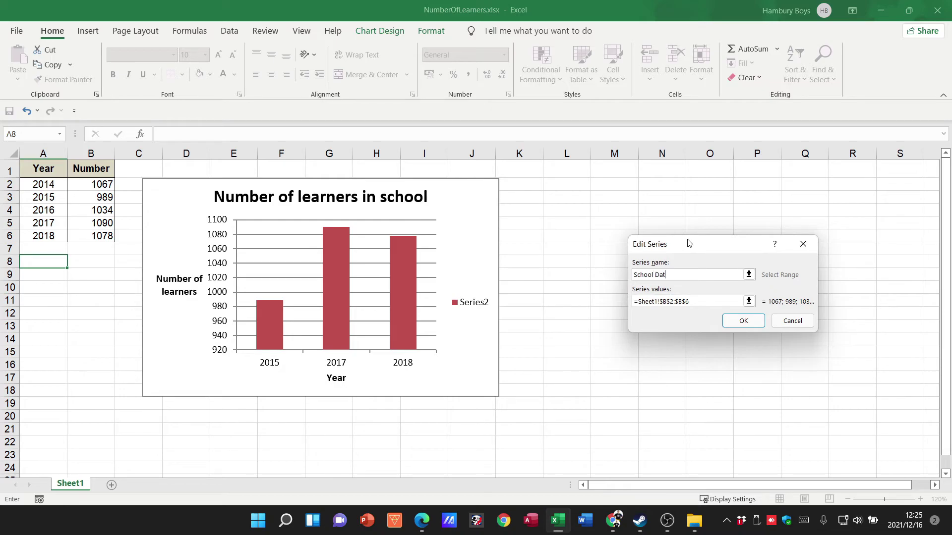
click(733, 321)
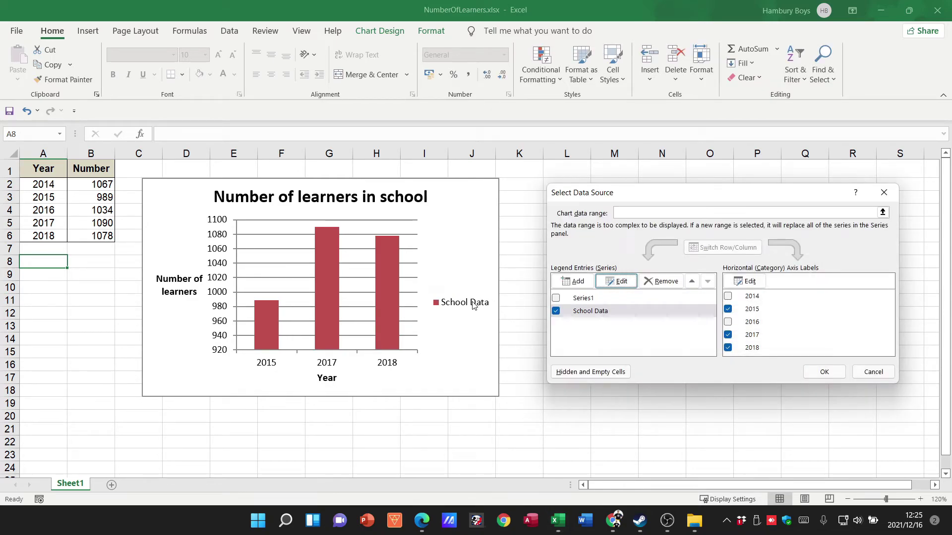
click(872, 371)
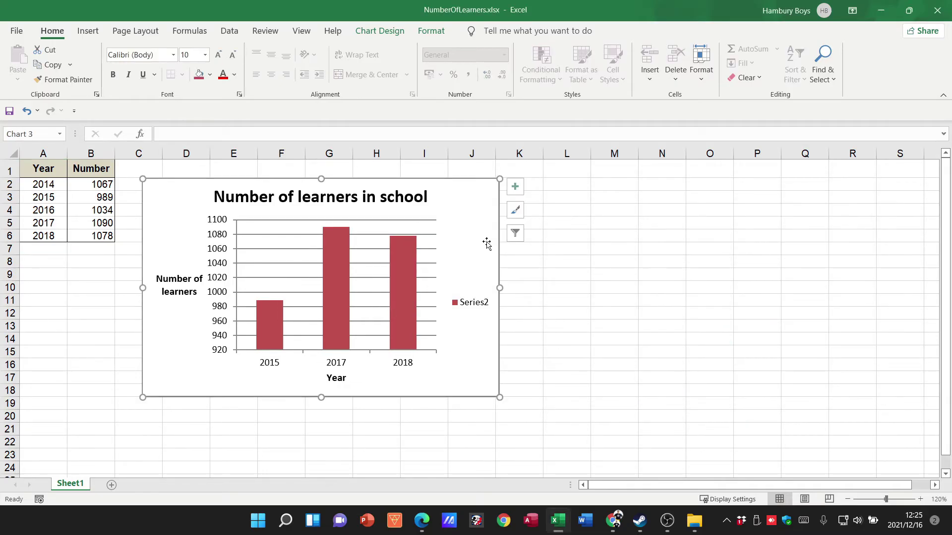
click(513, 191)
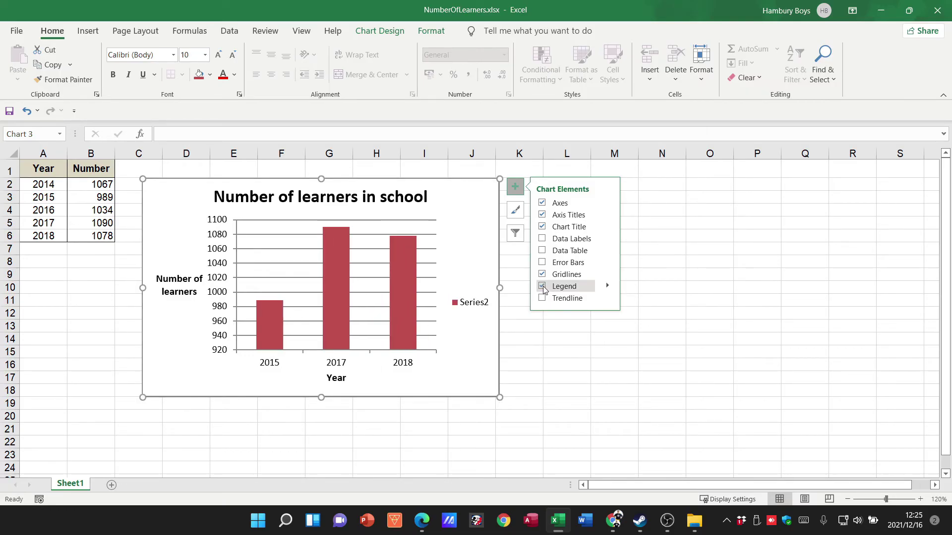
Step: Position the Series2 legend on the left of the plot area, after briefly trying Top
click(606, 286)
click(633, 307)
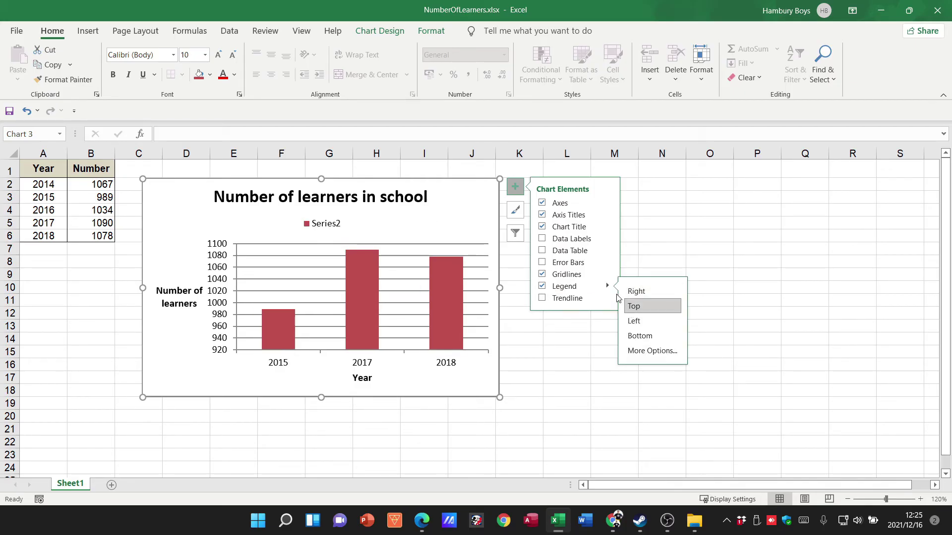
click(606, 287)
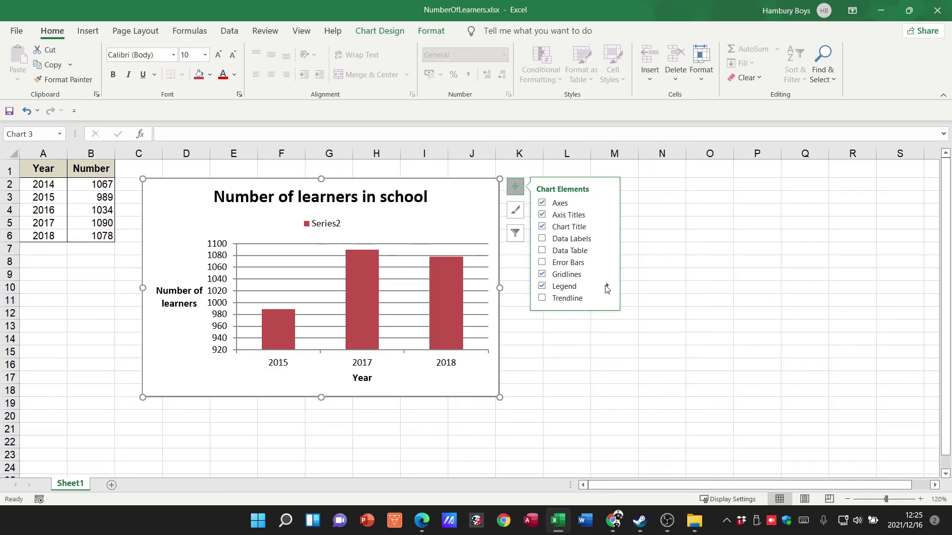
click(607, 288)
click(657, 325)
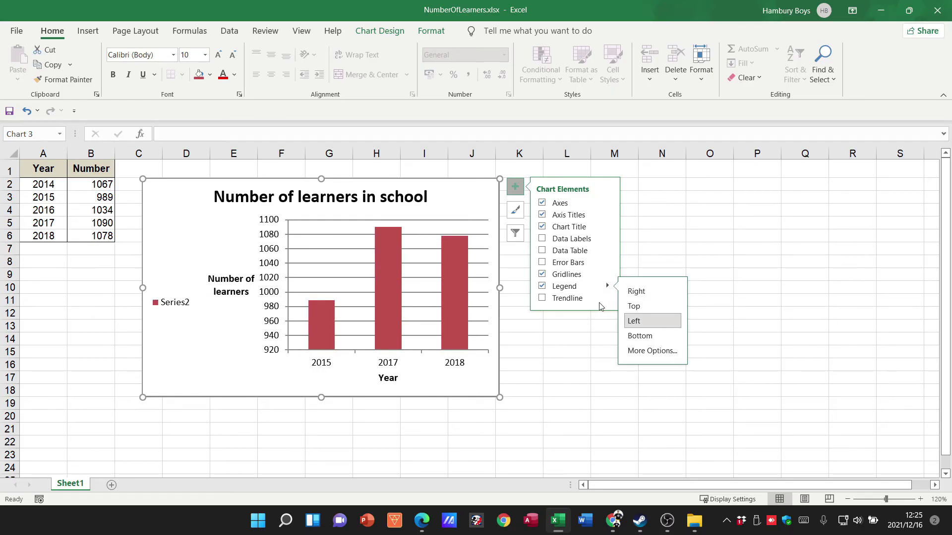